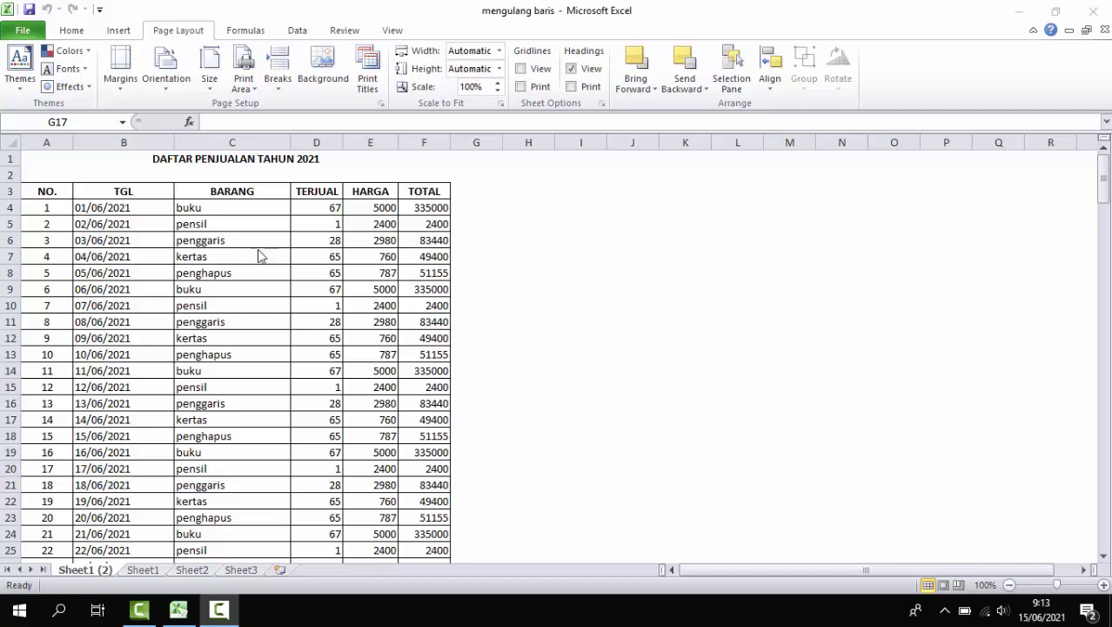
- Open the print preview of the DAFTAR PENJUALAN TAHUN 2021 sheet, showing page 1 of 4
click(10, 190)
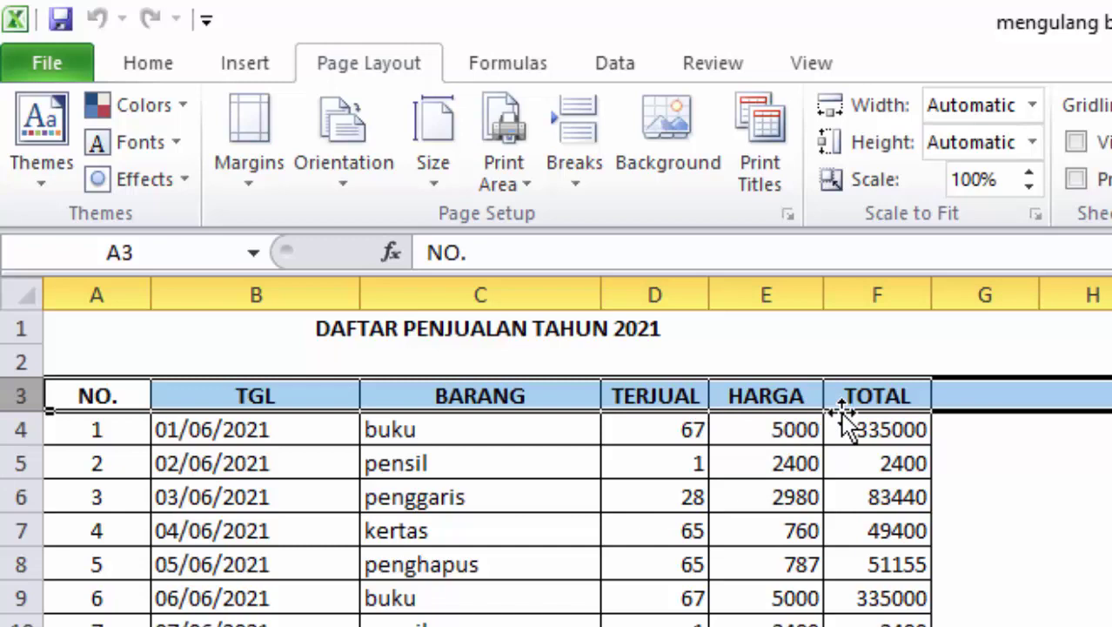
click(789, 564)
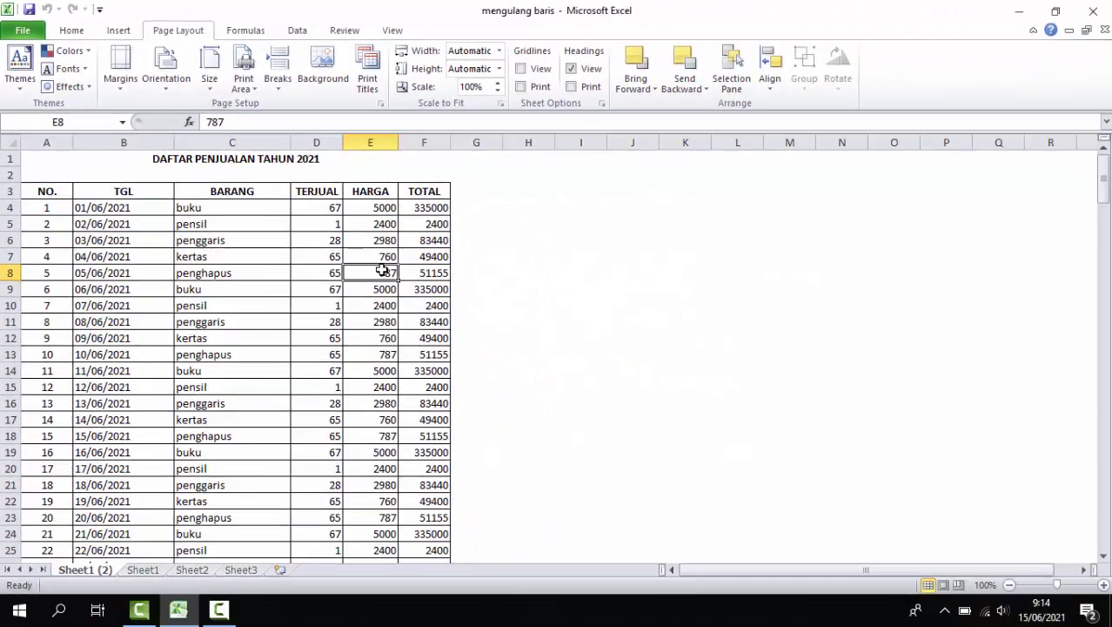
key(ctrl+p)
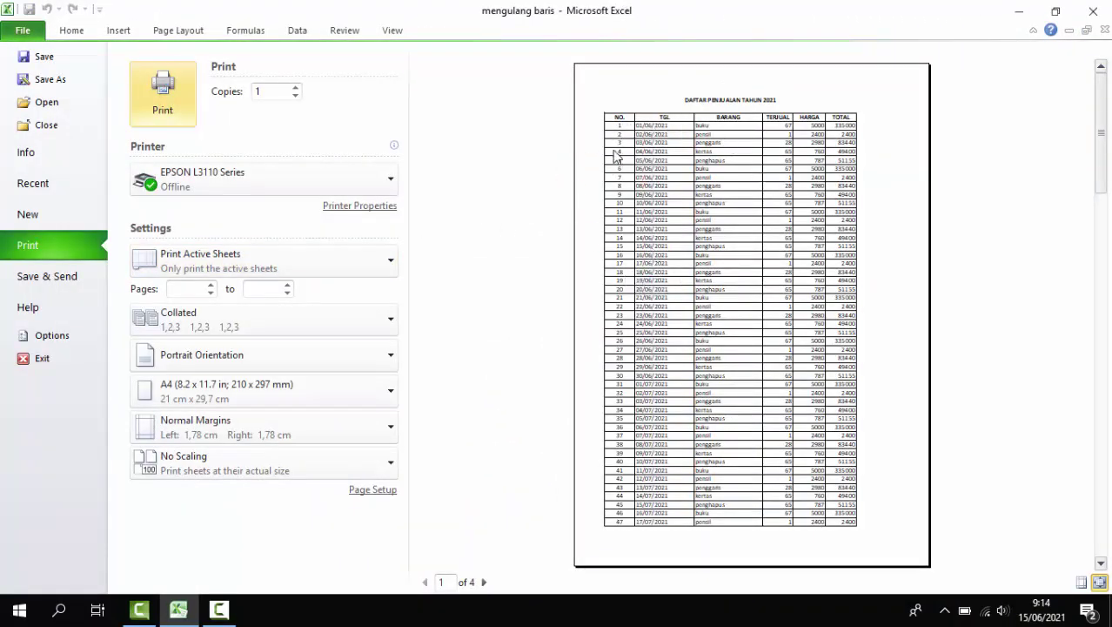
- Check that preview page 2 lacks the header row, then exit back to the worksheet
click(484, 582)
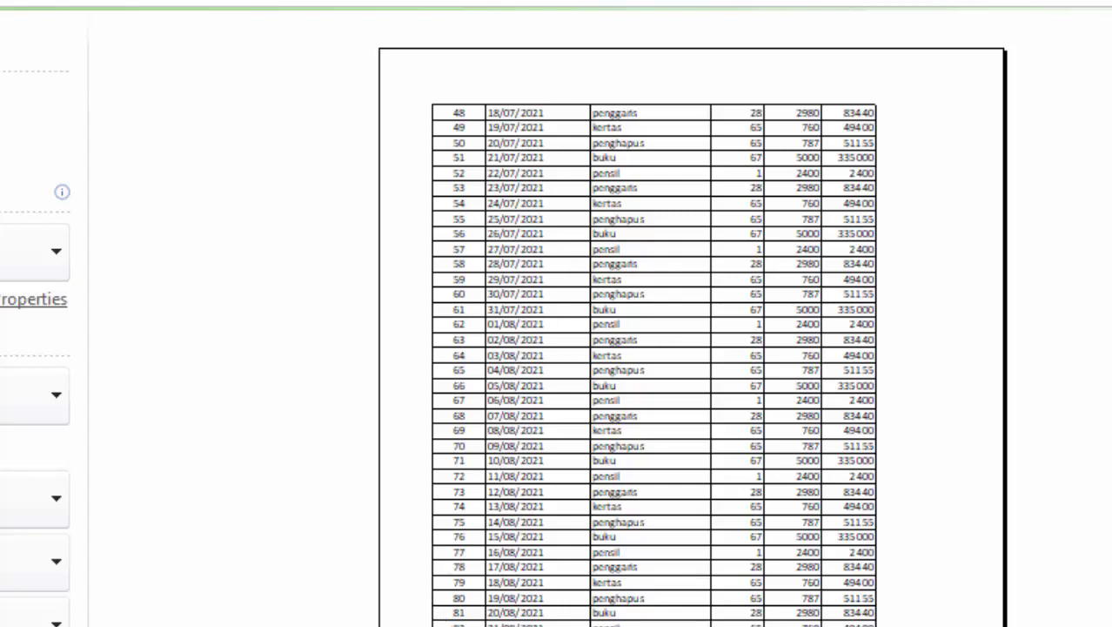
scroll(652, 348, up, 1)
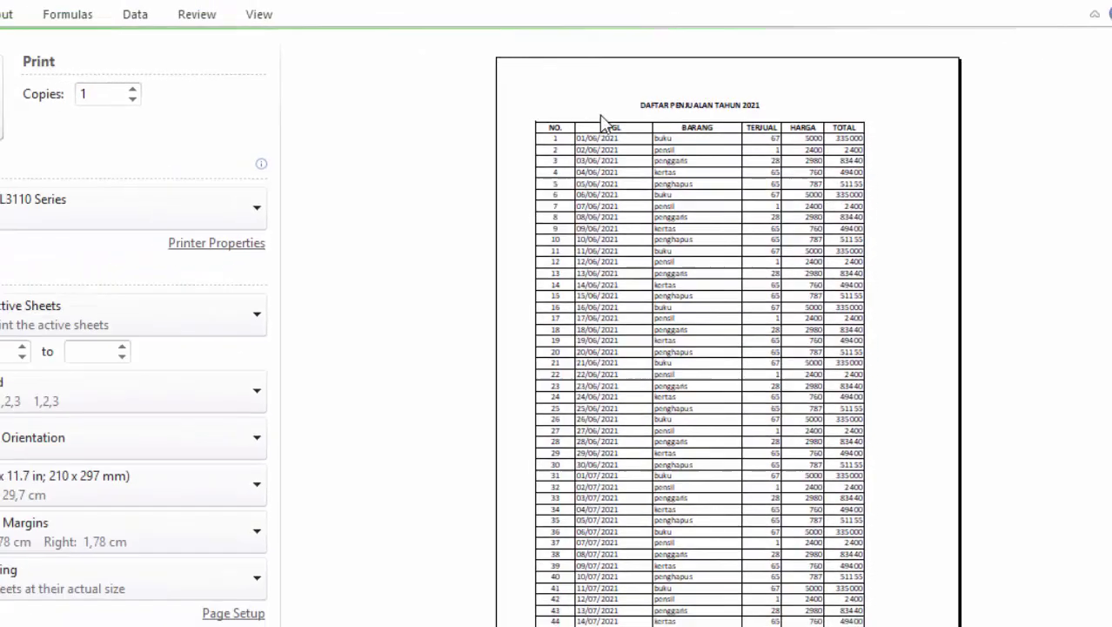
key(Escape)
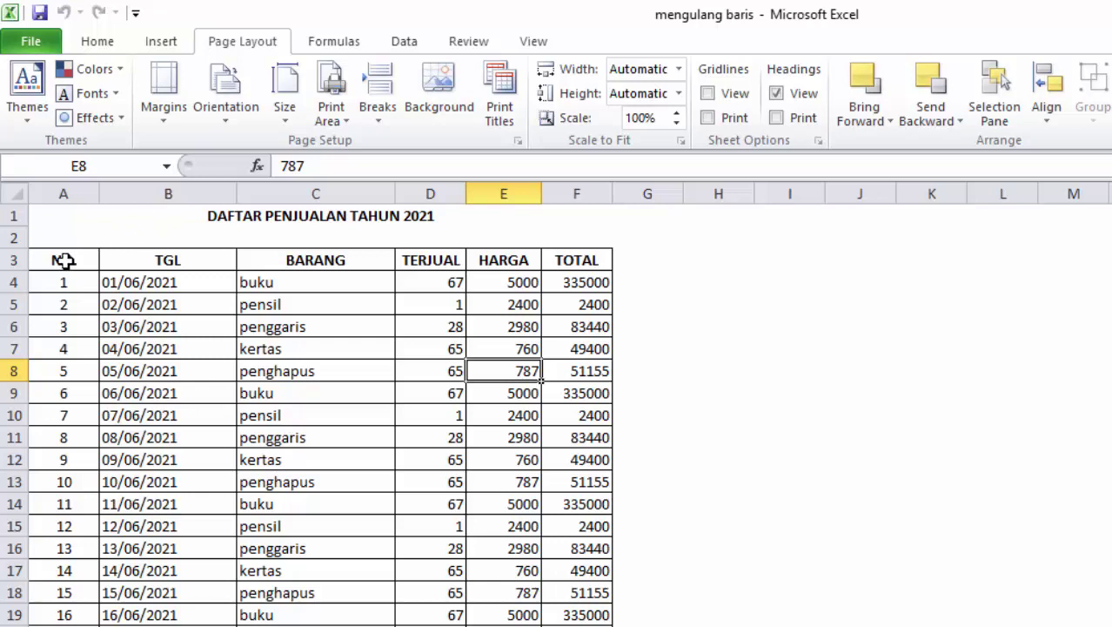
mouse_move(62, 260)
mouse_down()
mouse_move(481, 279)
mouse_move(584, 260)
mouse_up()
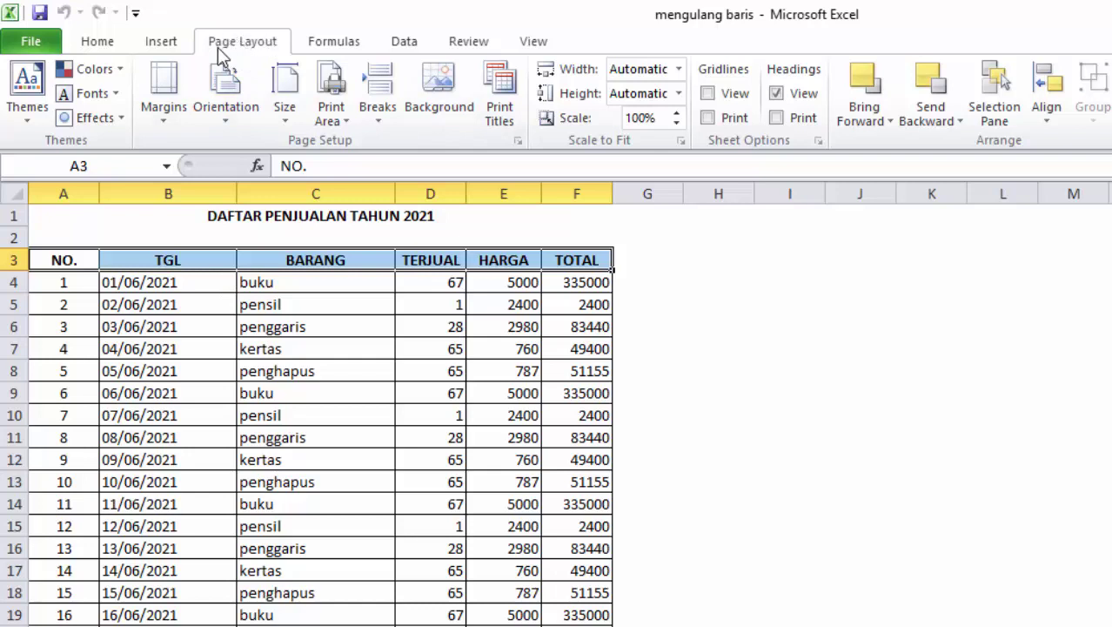
click(106, 42)
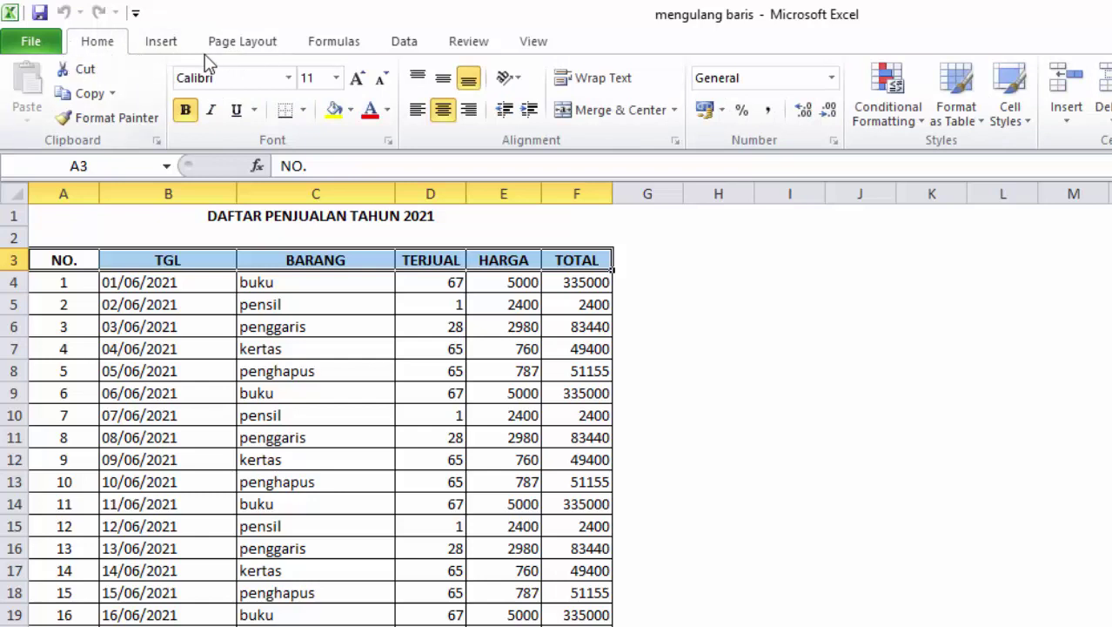
click(246, 48)
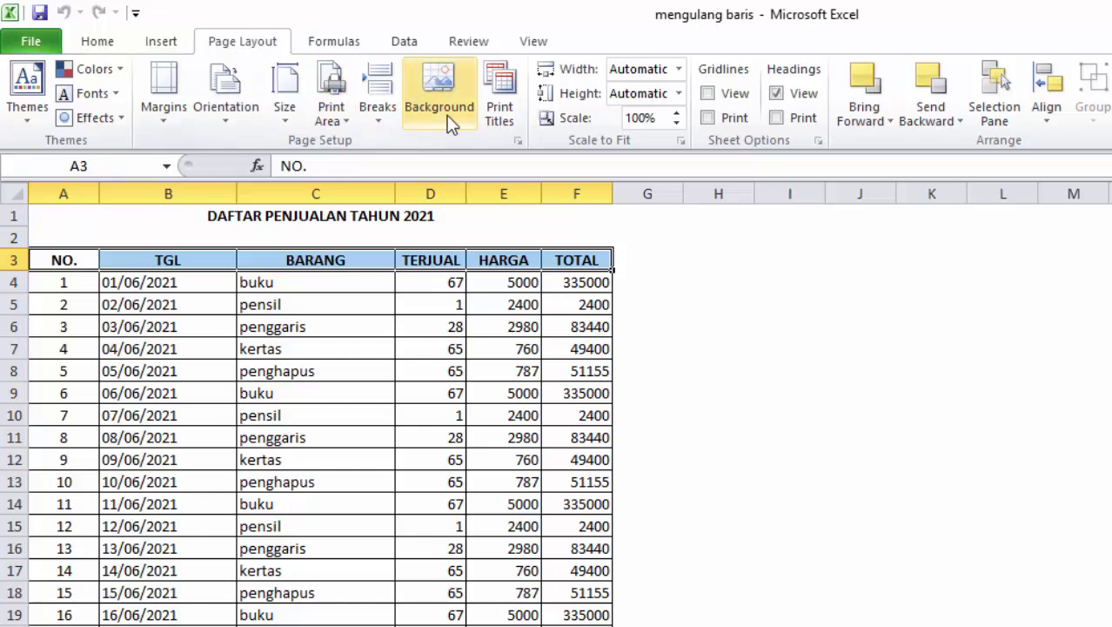
- In Page Setup's Sheet tab, set Rows to repeat at top to A3:F3 and confirm
click(519, 143)
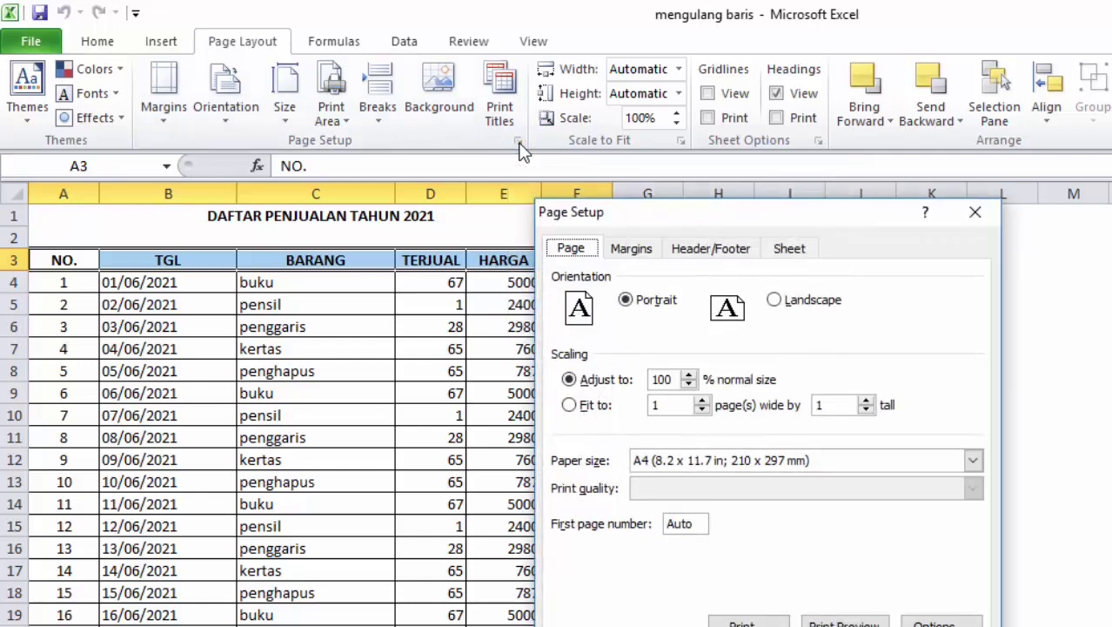
click(791, 252)
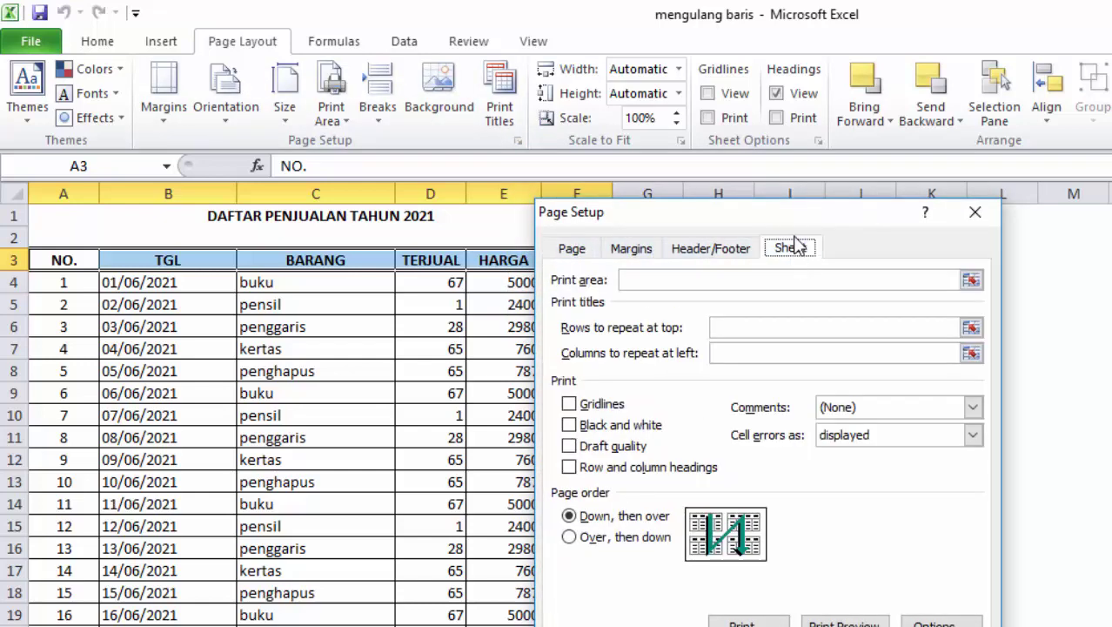
click(736, 328)
text(A3:)
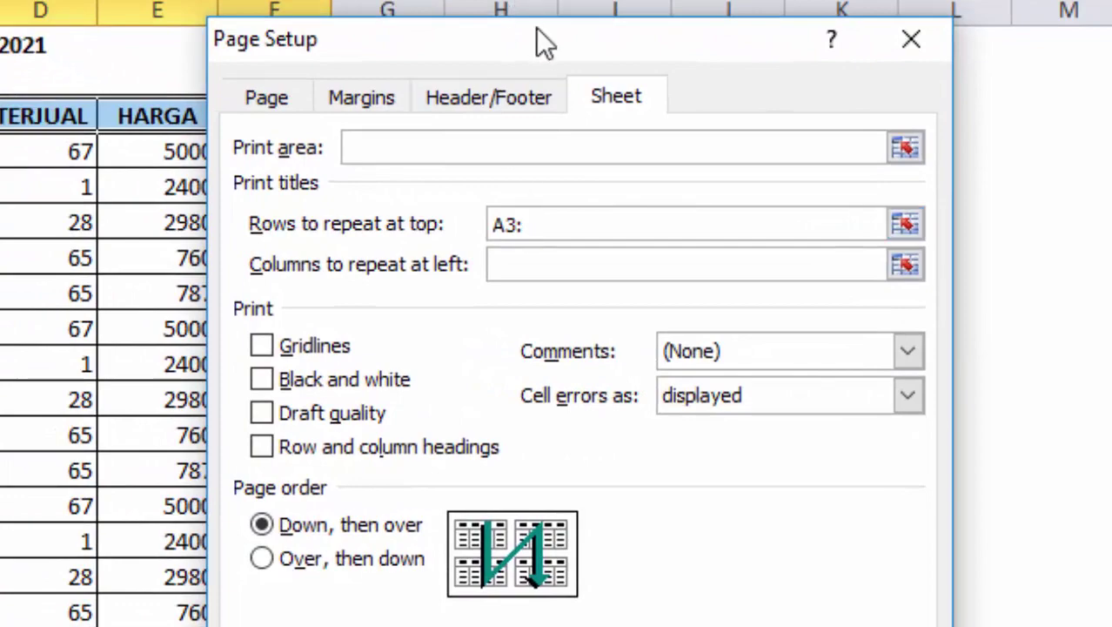
drag(544, 37, 653, 55)
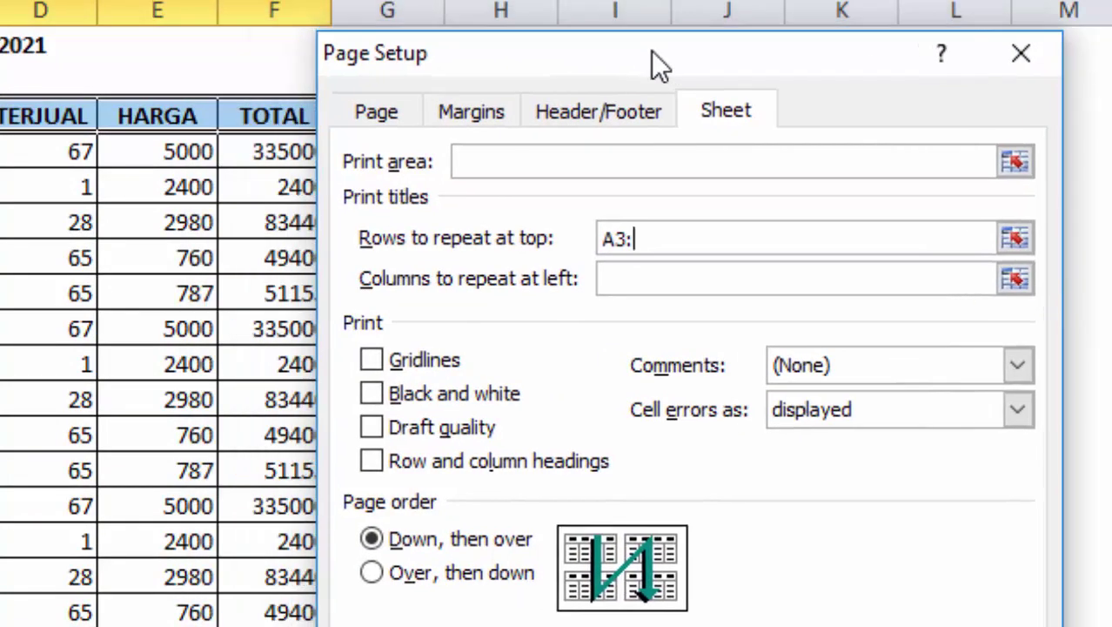
text(F3)
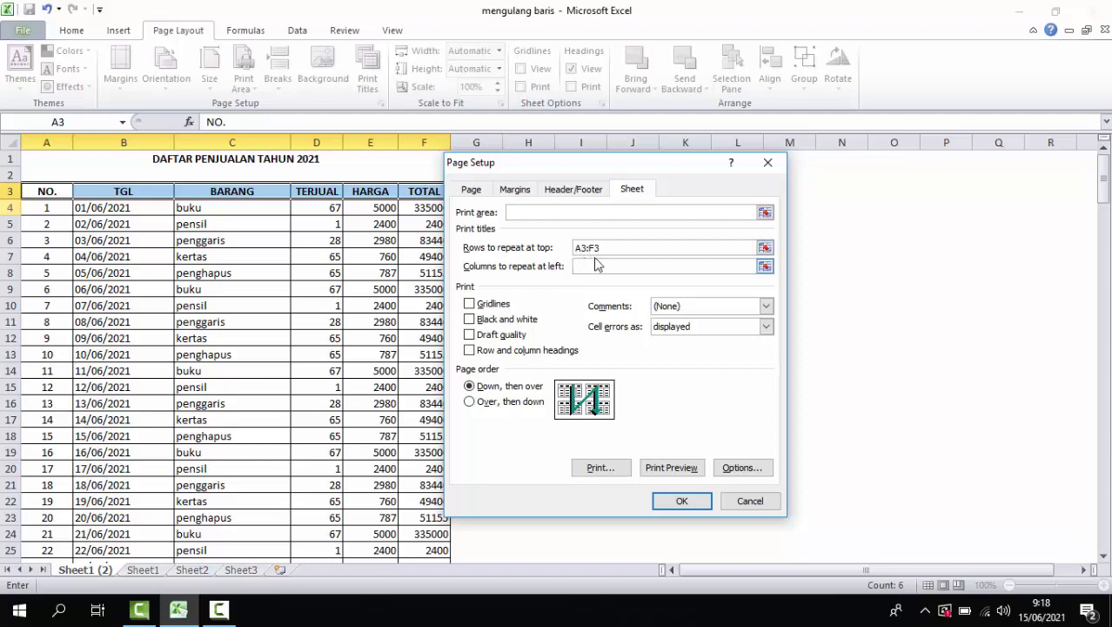
click(680, 502)
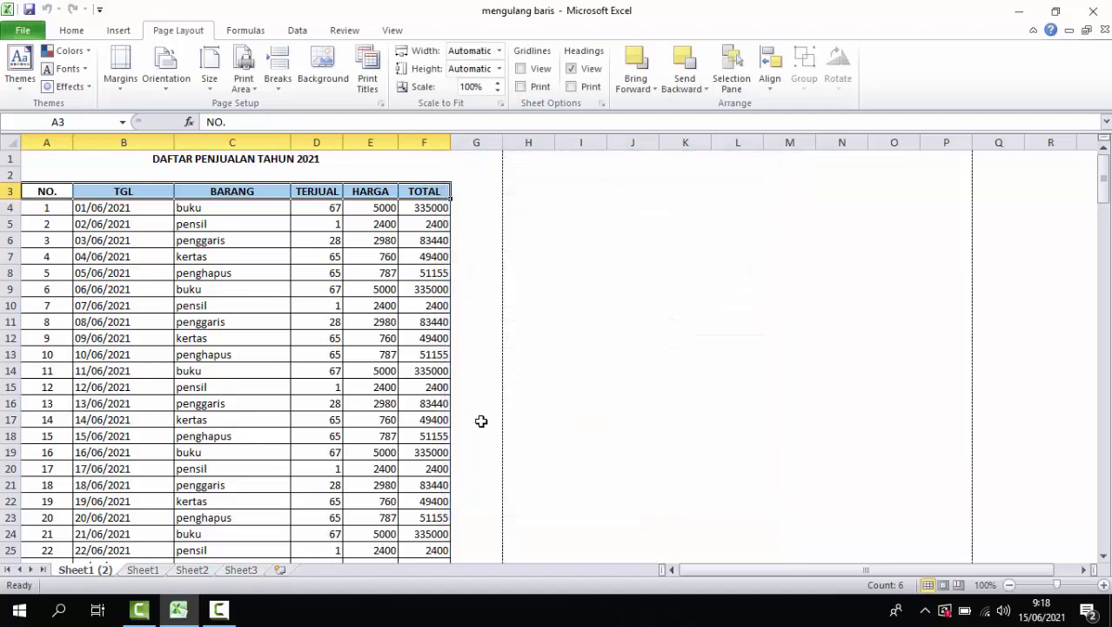
key(ctrl+p)
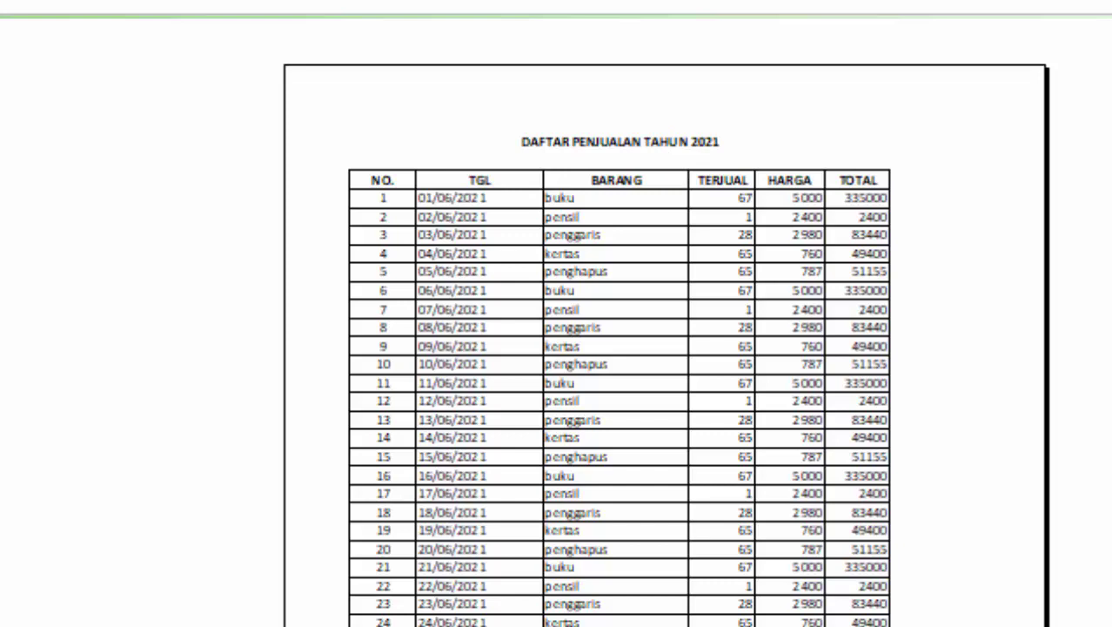
scroll(619, 375, down, 1)
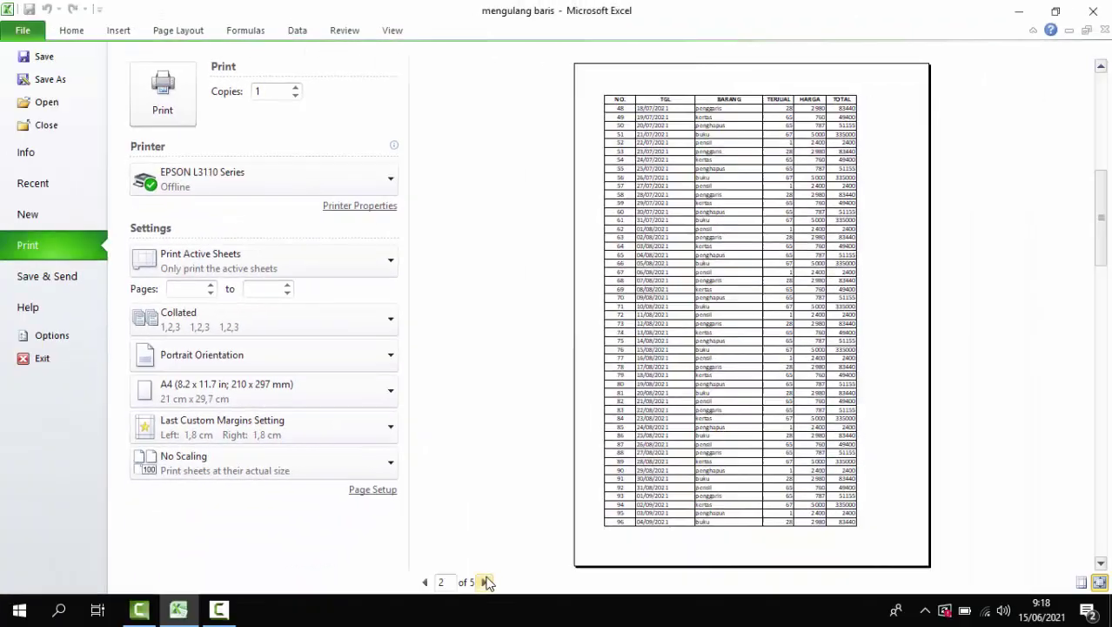
click(485, 581)
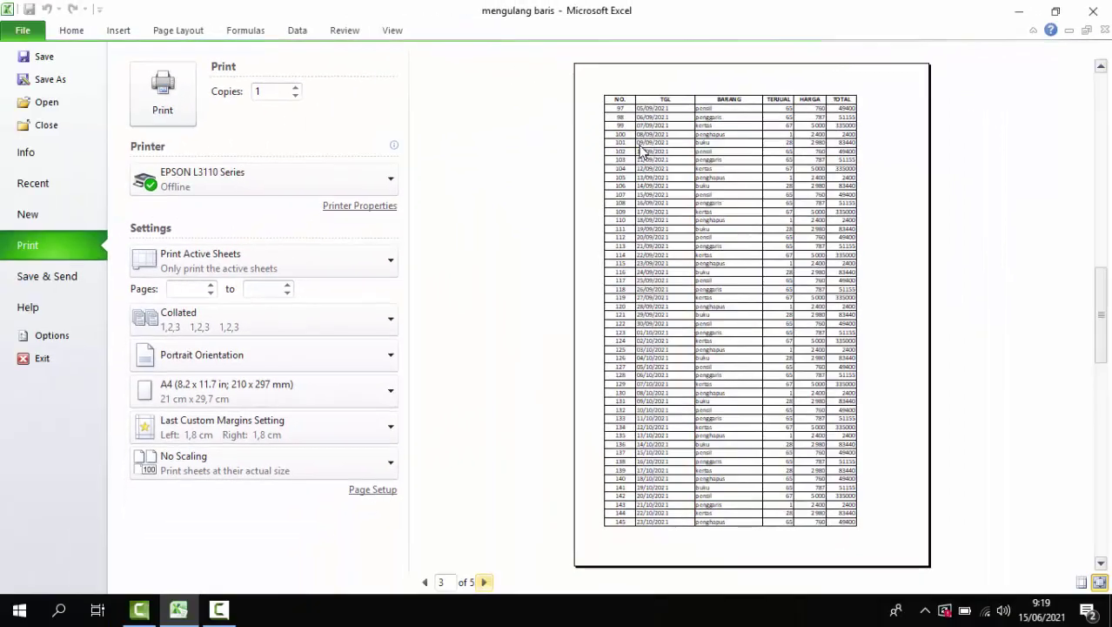
key(Escape)
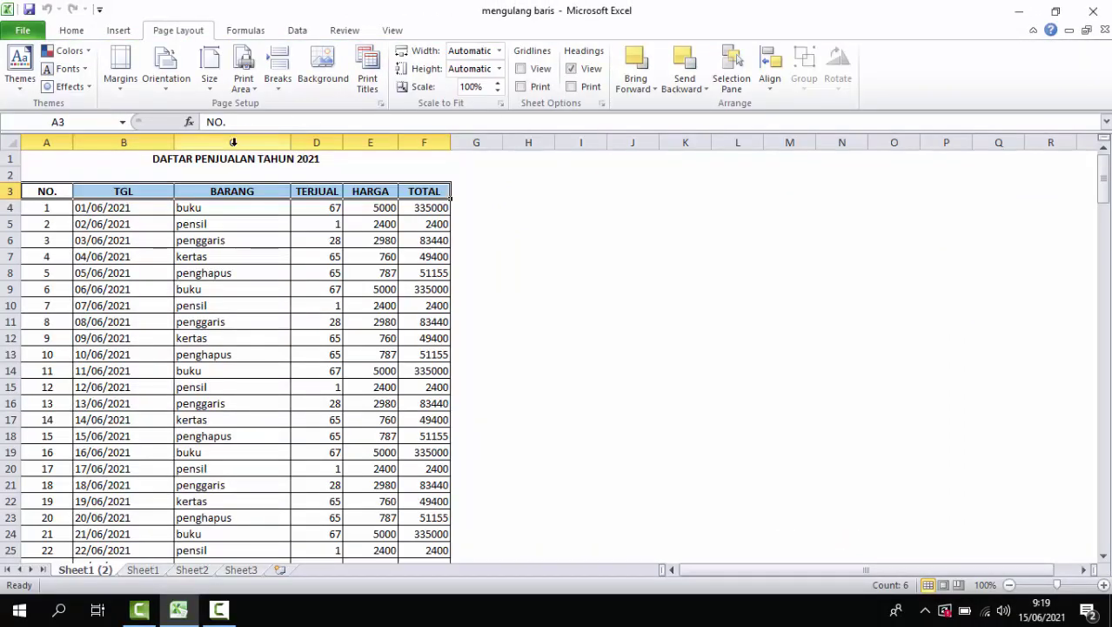